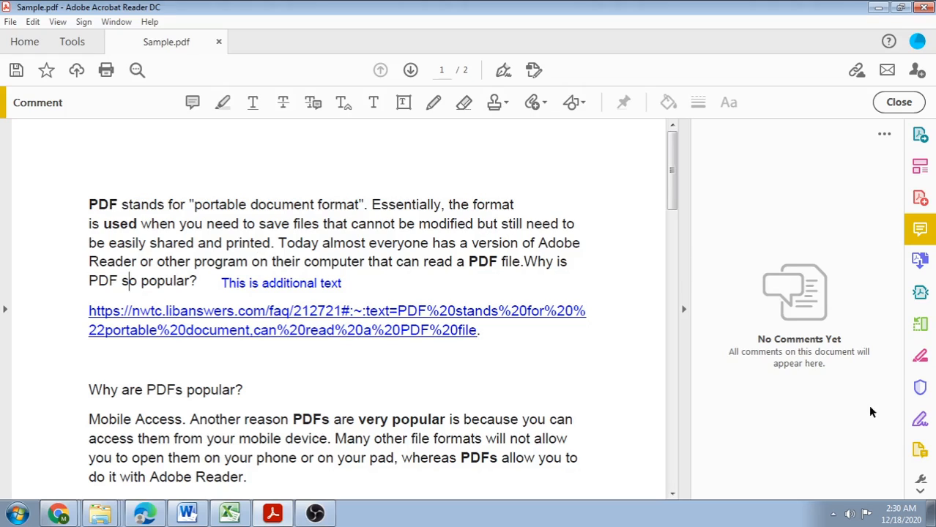
Step: Switch Sample.pdf to Fill & Sign mode to fill it in yourself
left_click(919, 424)
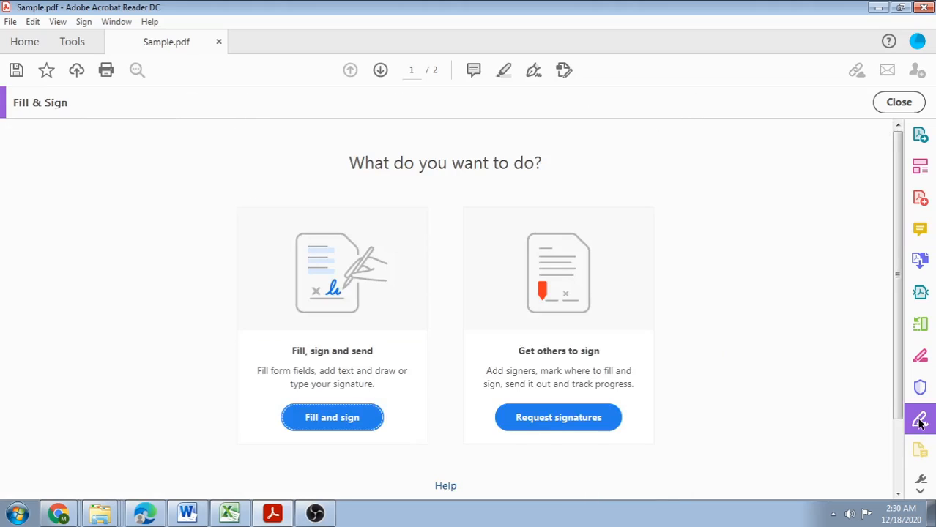
left_click(333, 424)
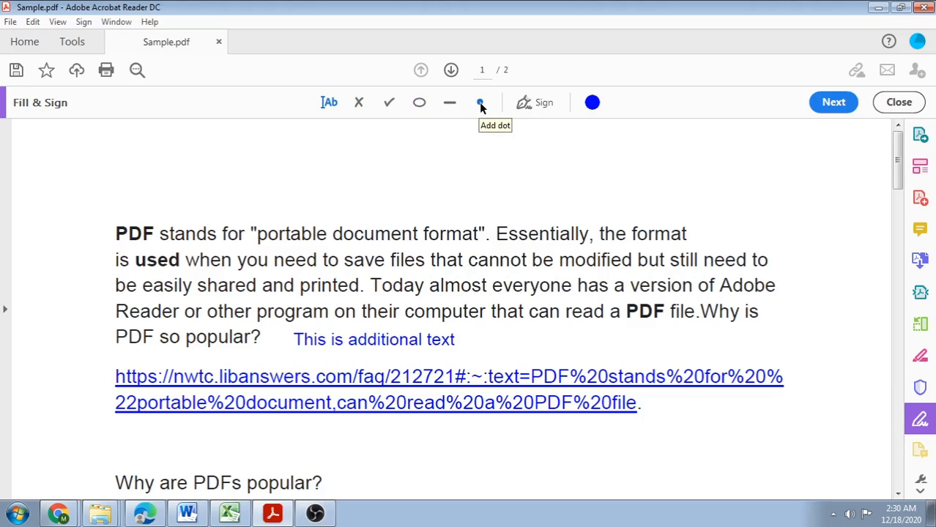
Step: Add a text box below the long link on page 1 reading 'This is new text'
left_click(328, 105)
mouse_move(376, 416)
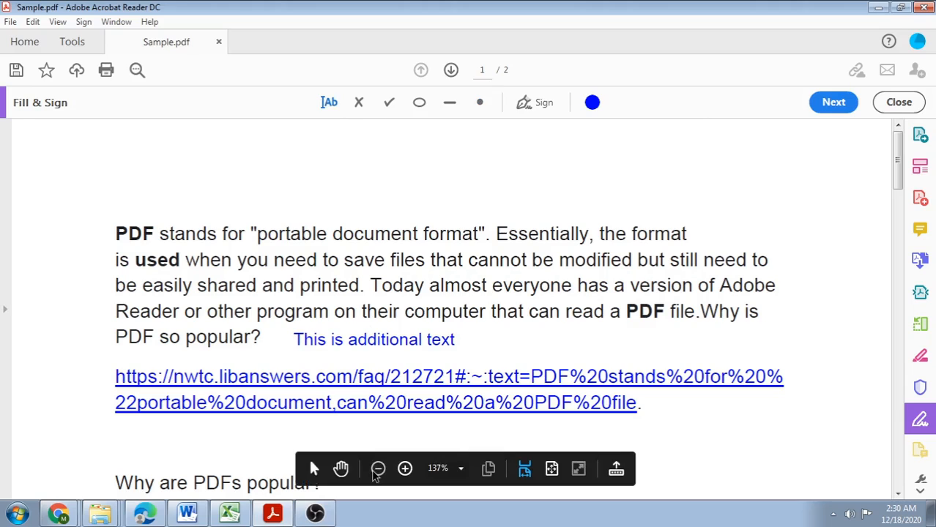
left_click(584, 440)
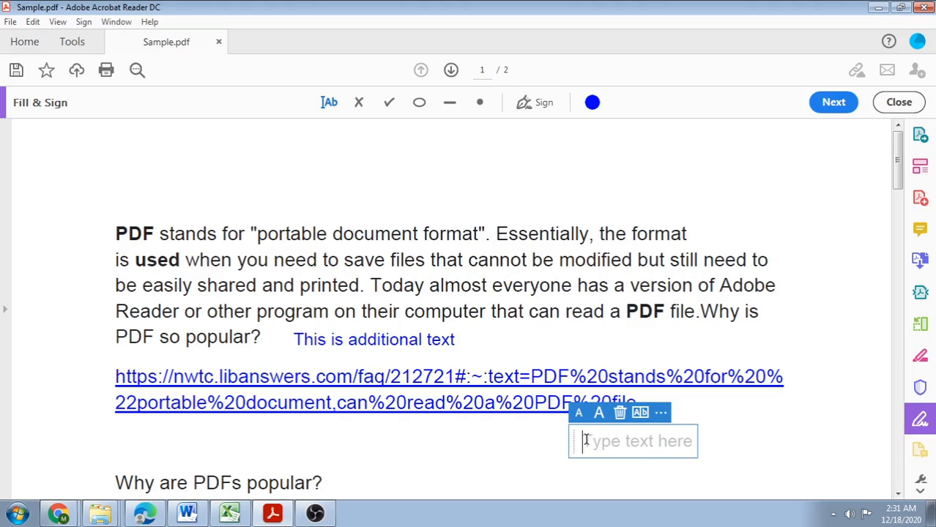
type("Th")
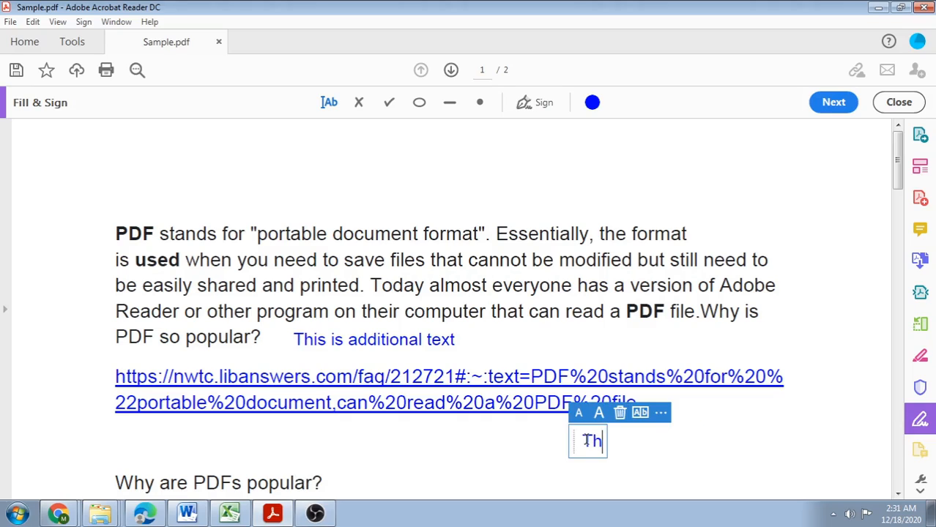
type("is is ")
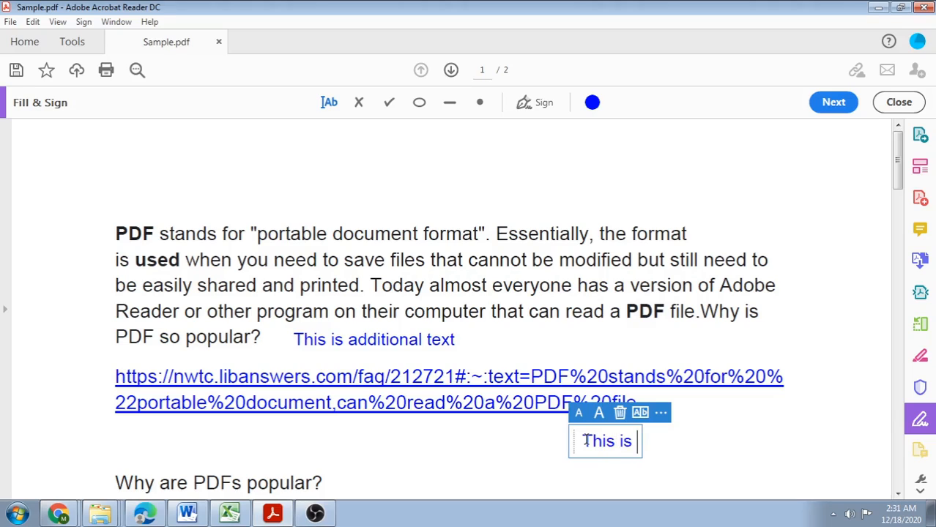
type("new te")
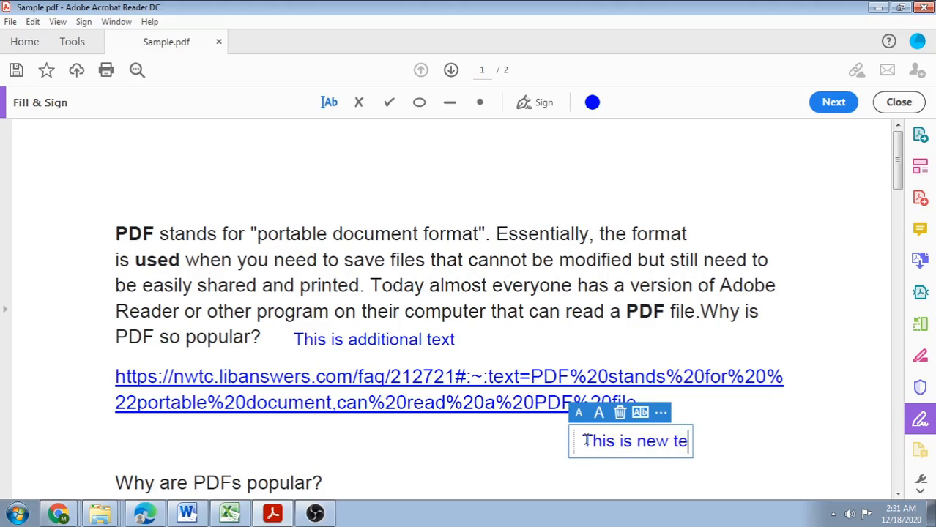
type("xt")
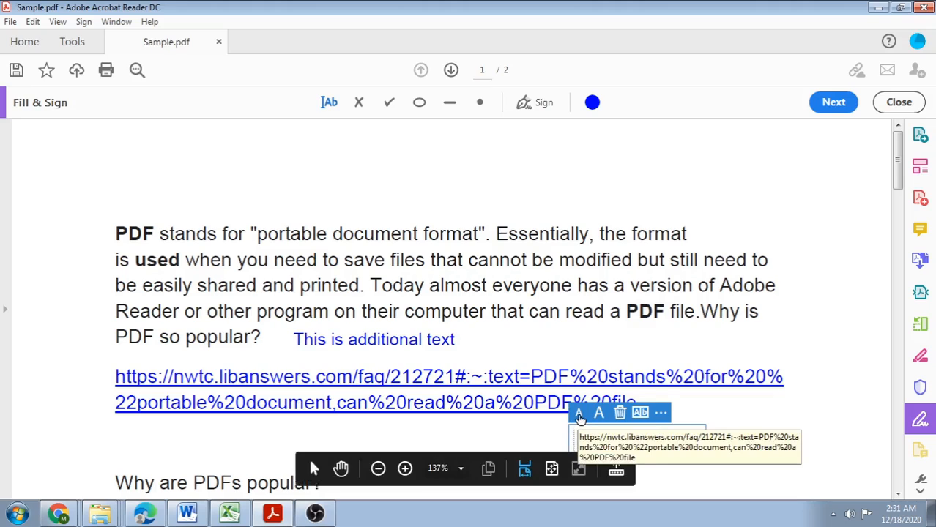
Step: Enlarge the 'This is new text' font several steps, leaving comb letter spacing off
left_click(579, 416)
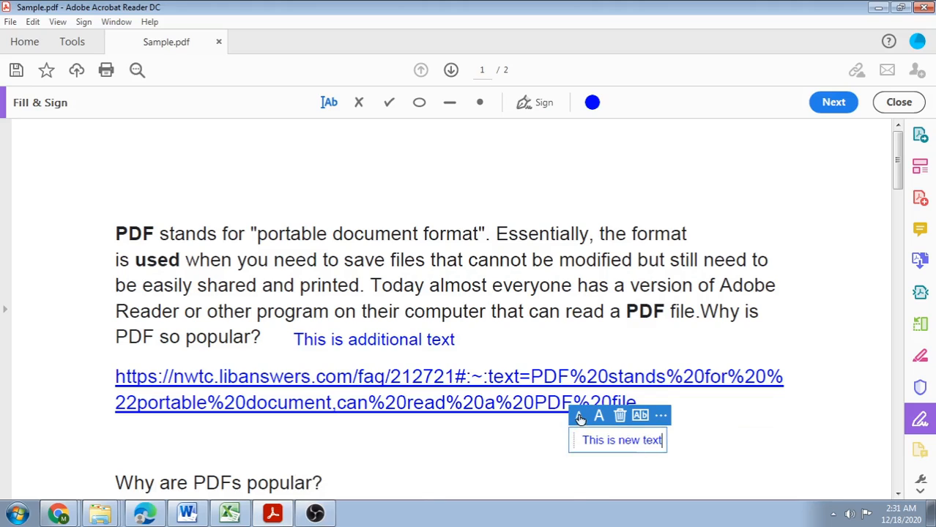
left_click(599, 416)
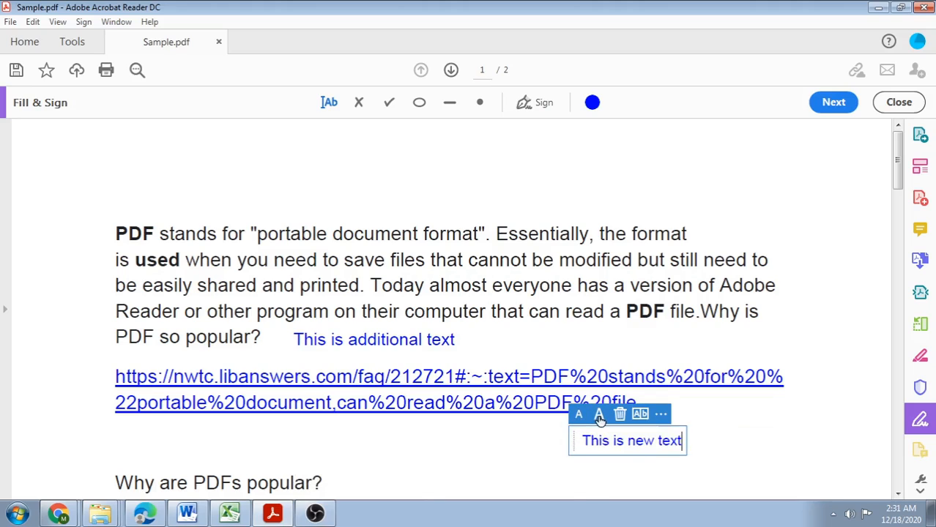
left_click(599, 416)
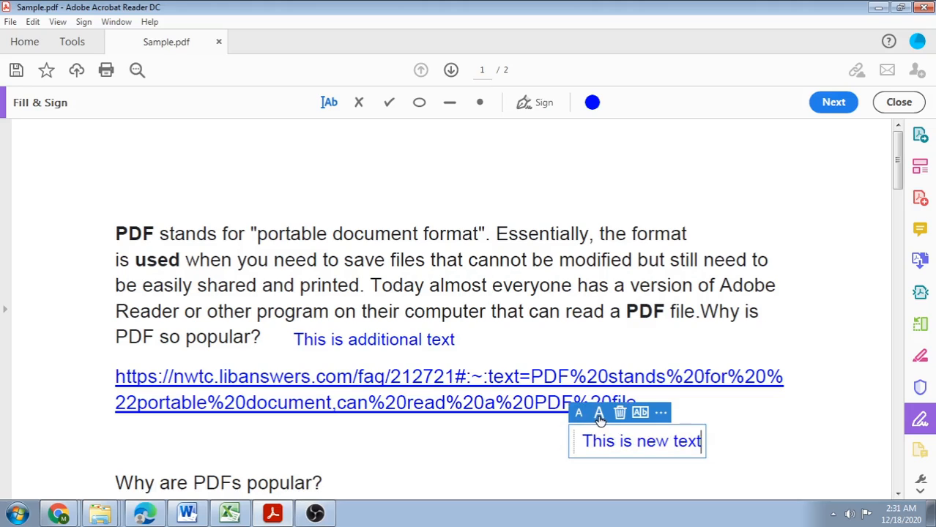
left_click(599, 414)
left_click(599, 414)
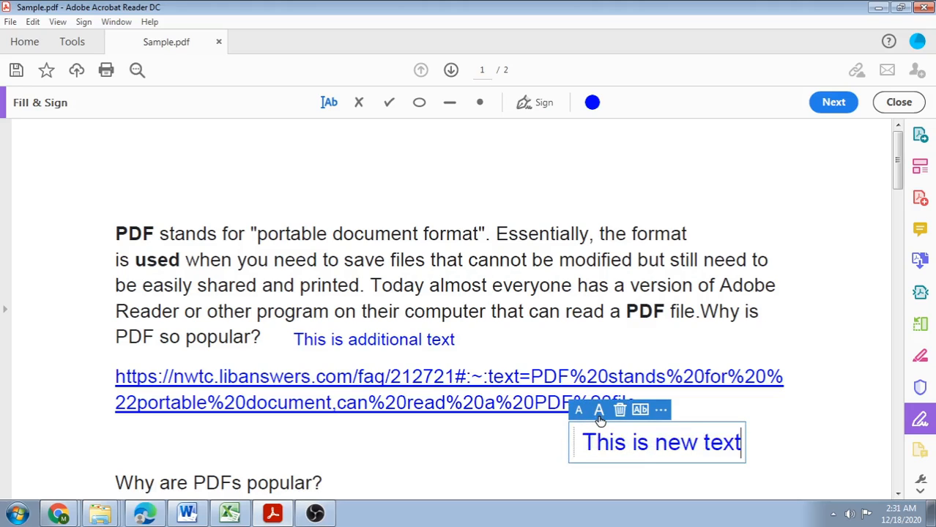
left_click(599, 415)
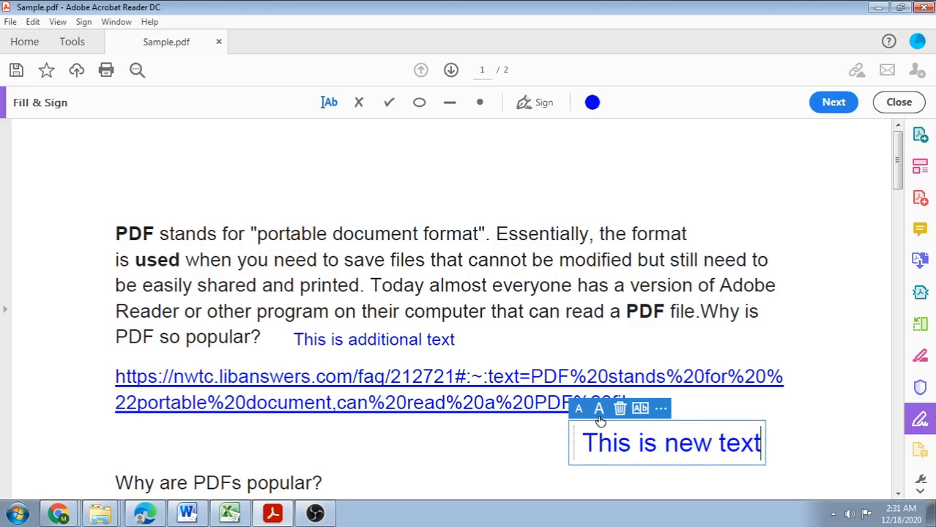
left_click(642, 409)
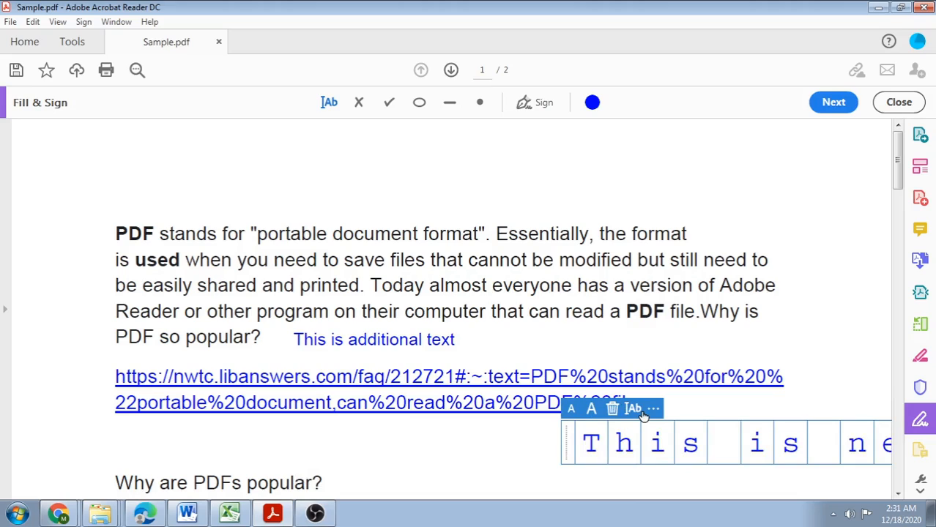
left_click(640, 410)
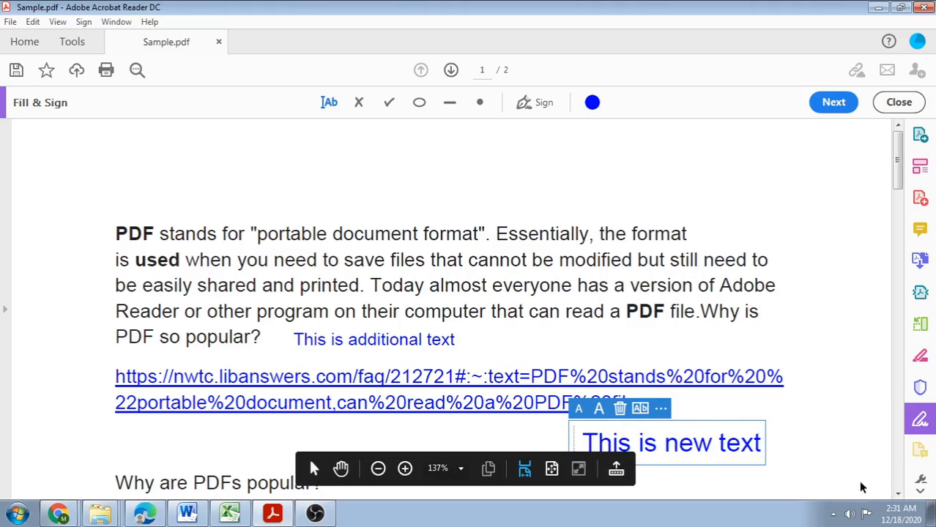
Step: Scroll down to the roll-number marks table on page 2
left_click(899, 495)
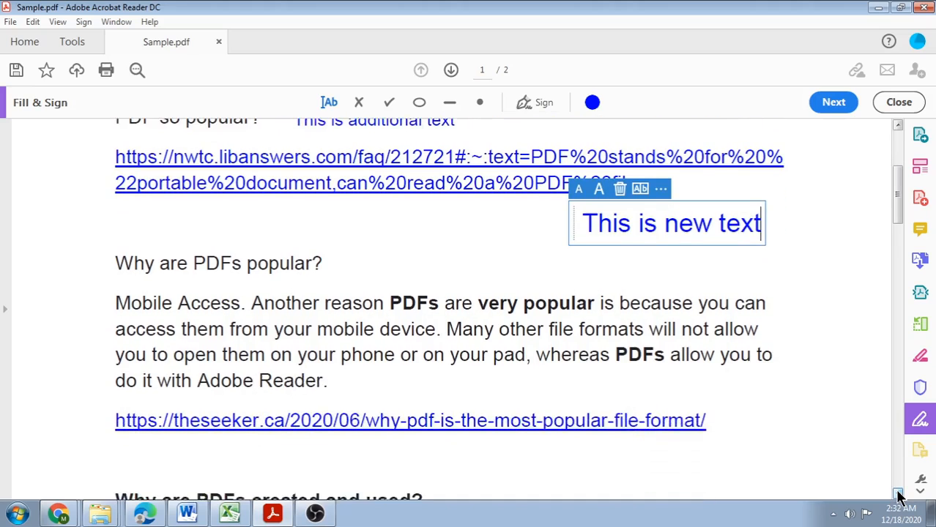
left_click(897, 477)
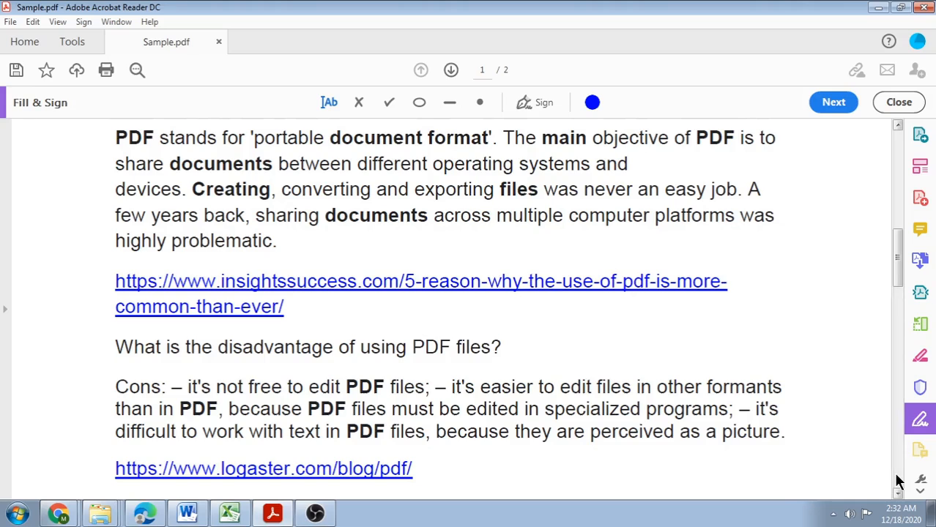
left_click(896, 476)
left_click(896, 476)
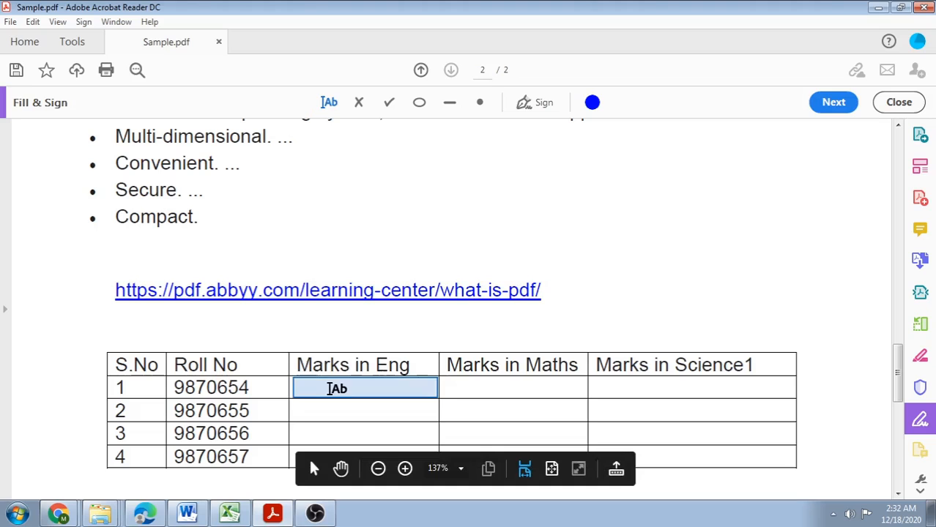
Step: Enter 45 in the first Eng cell and 56 in the first Maths cell, then select Science
left_click(329, 388)
type("45")
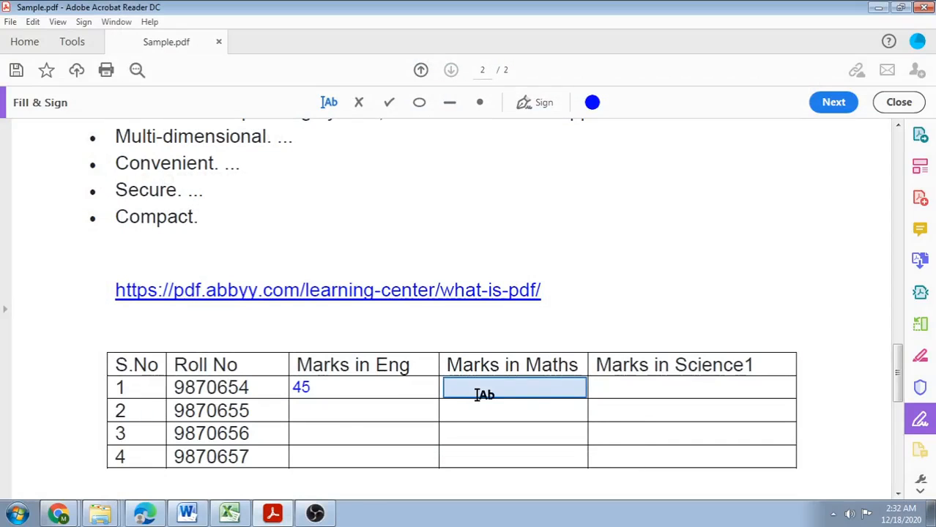
left_click(454, 387)
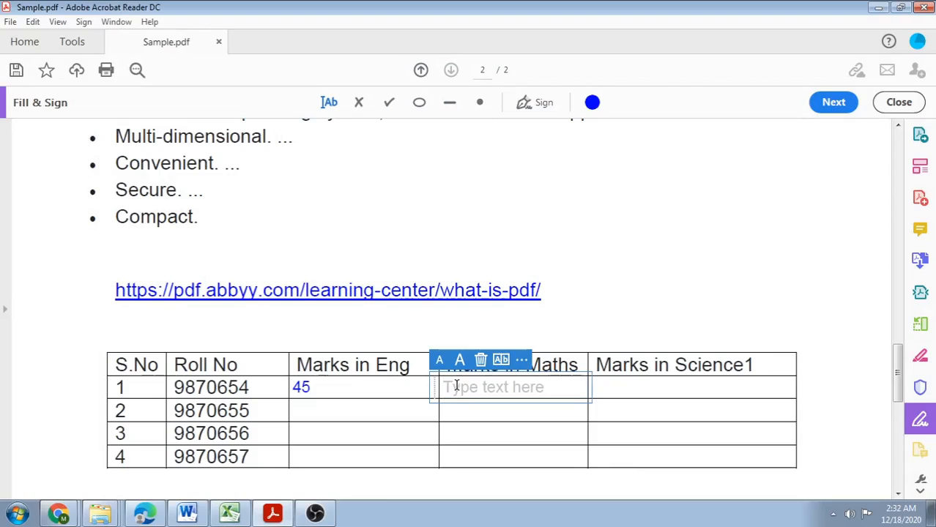
type("5")
type("6")
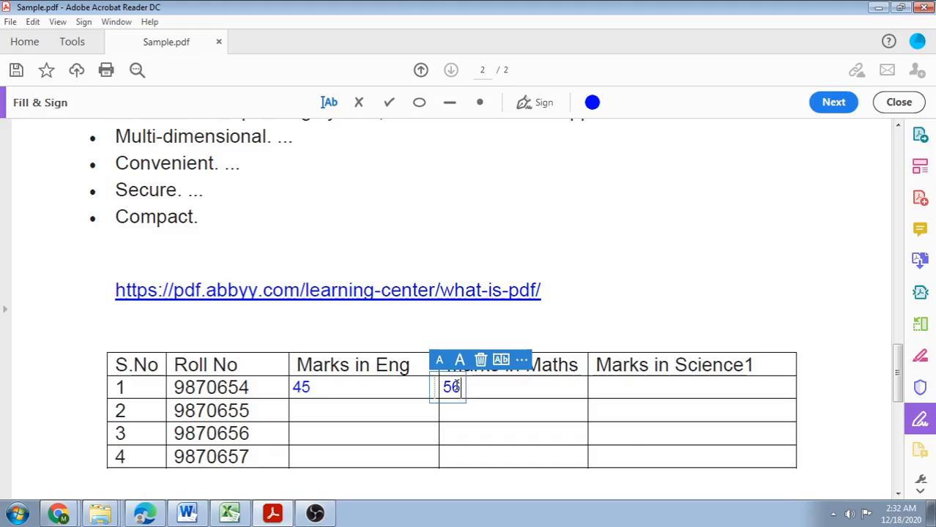
left_click(594, 390)
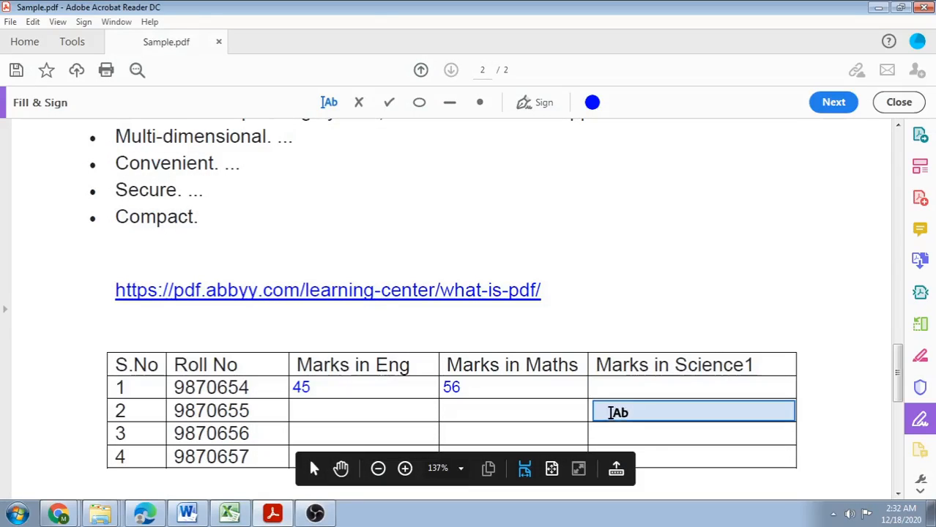
left_click(596, 388)
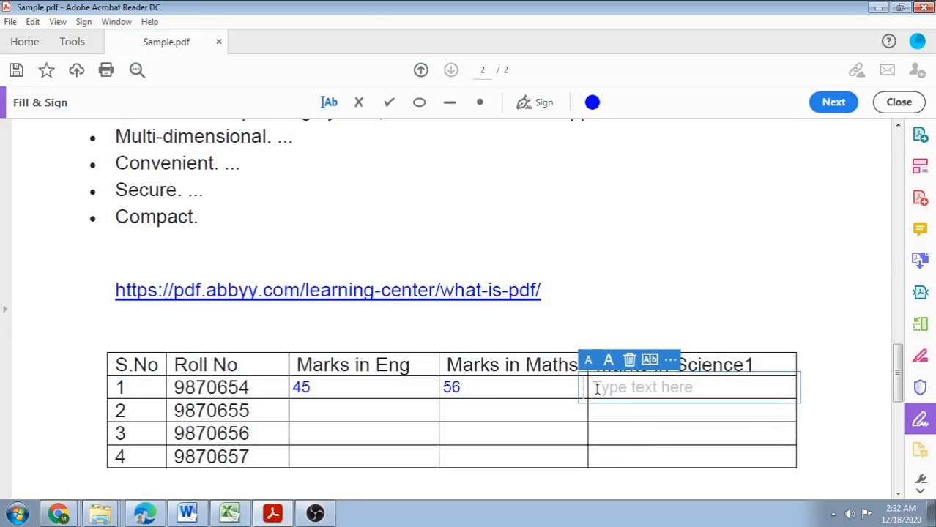
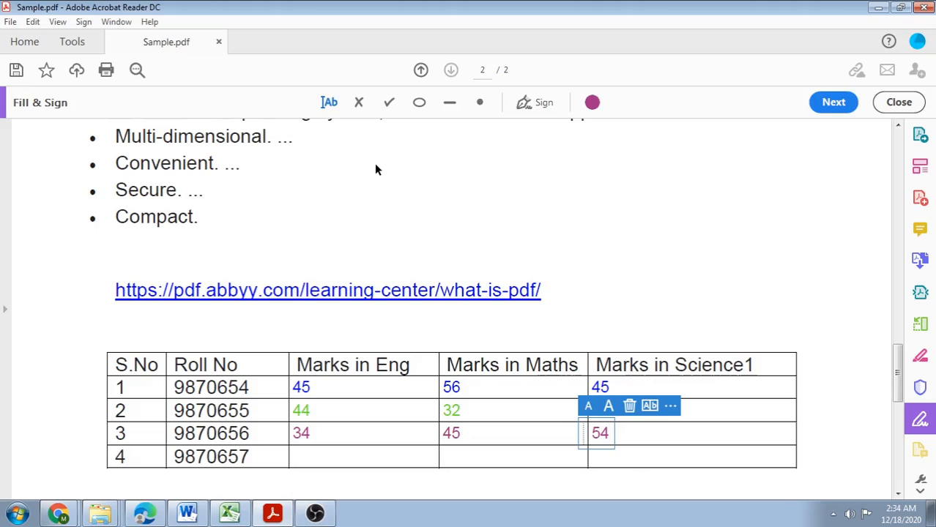
Step: Place cross marks after 'Compact.' and below the list, and a check after 'Convenient.'
left_click(359, 104)
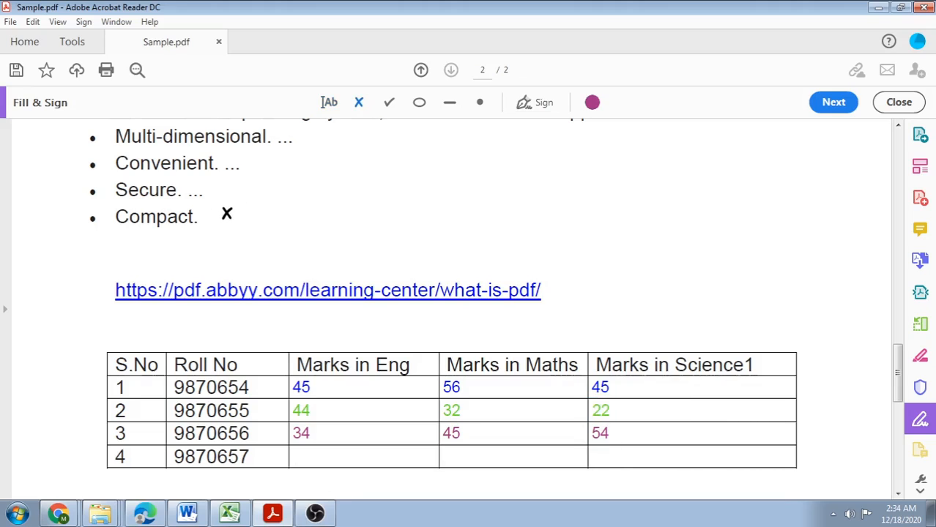
left_click(224, 216)
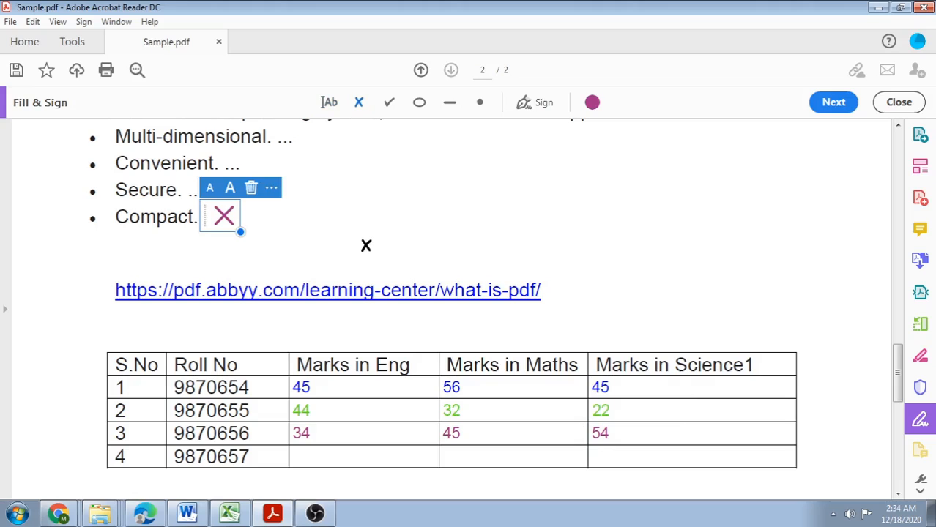
left_click(366, 245)
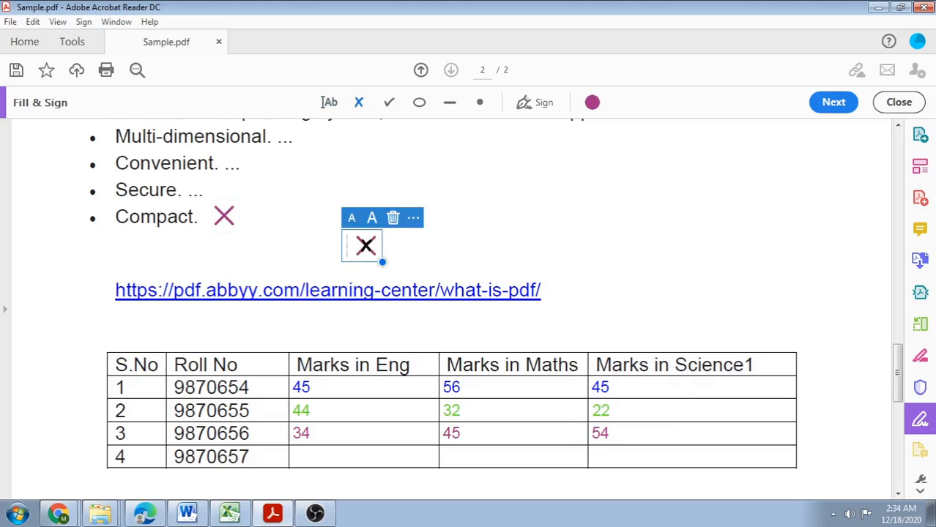
left_click(389, 102)
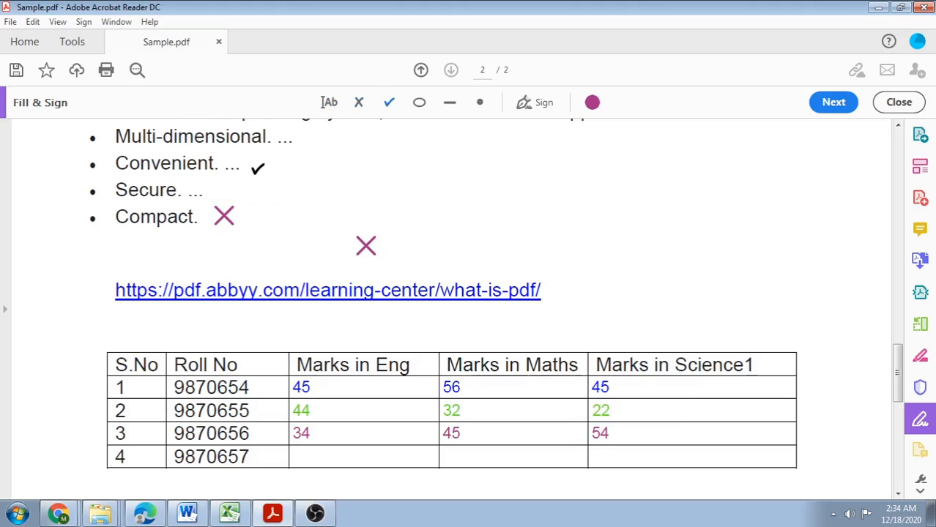
left_click(256, 170)
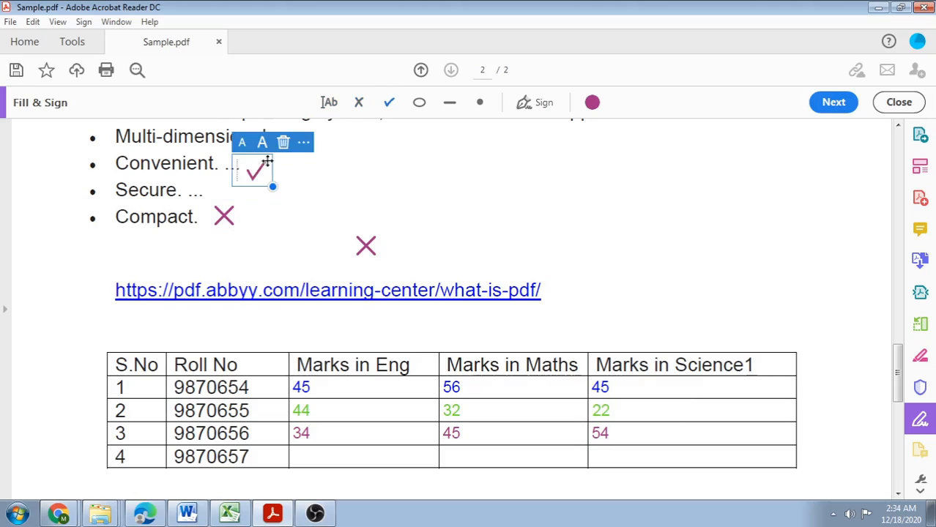
Step: Add a circle mark, then resize and move it to enclose the word 'Secure'
left_click(418, 103)
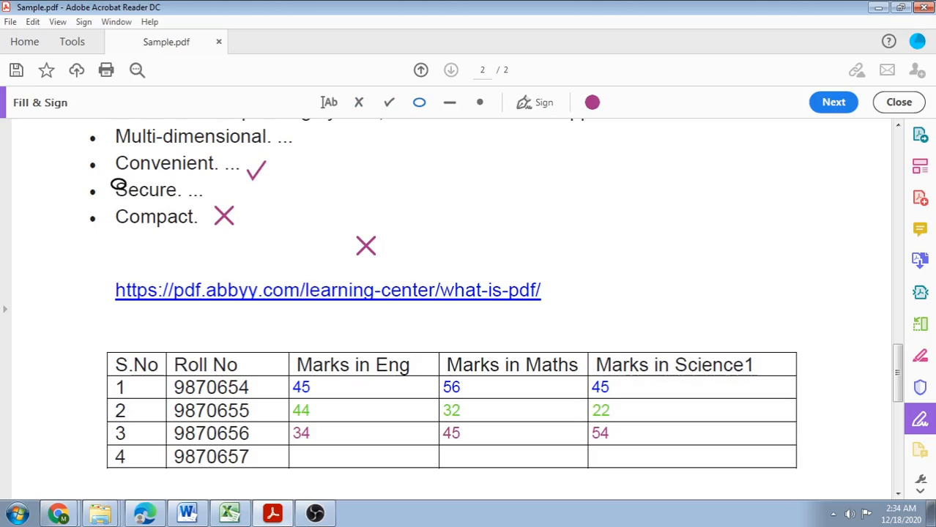
left_click(118, 185)
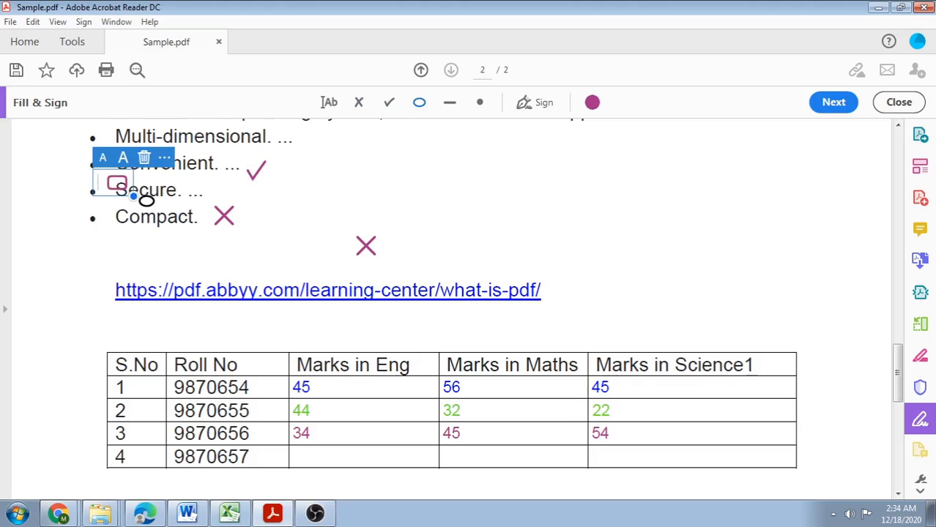
left_click_drag(133, 197, 221, 229)
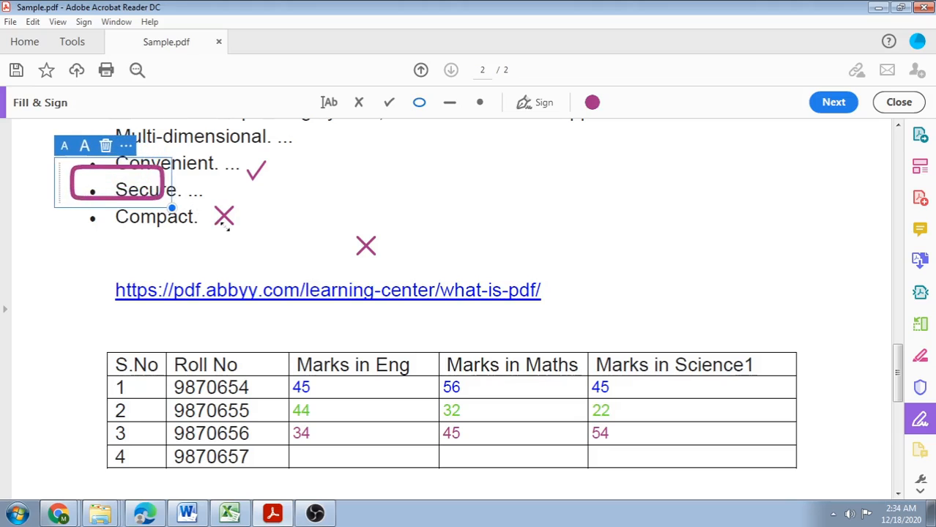
left_click_drag(118, 164, 153, 171)
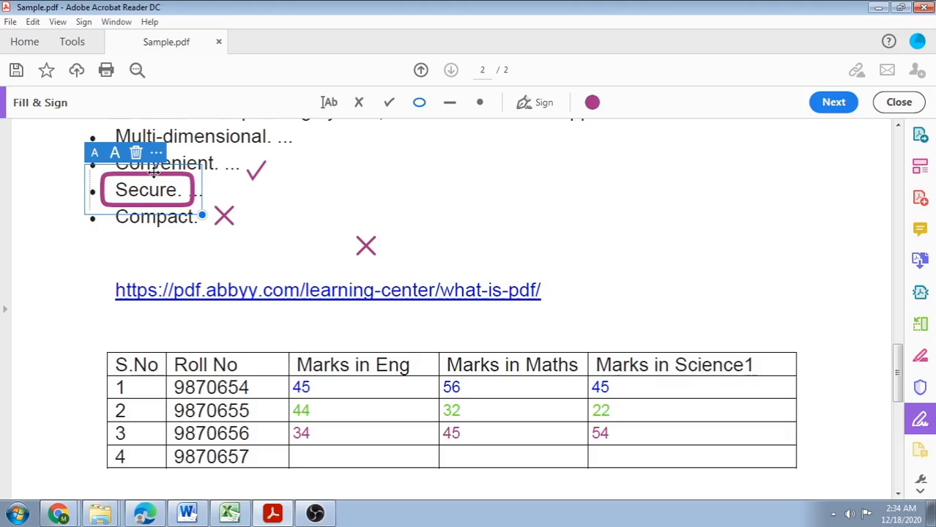
Step: Draw a line mark underlining the word 'software'
left_click(451, 103)
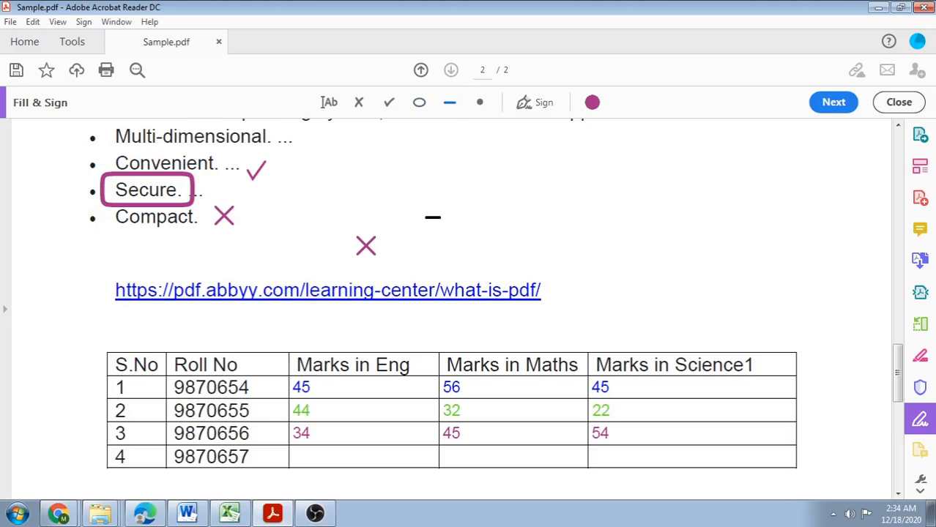
left_click(899, 127)
left_click(900, 127)
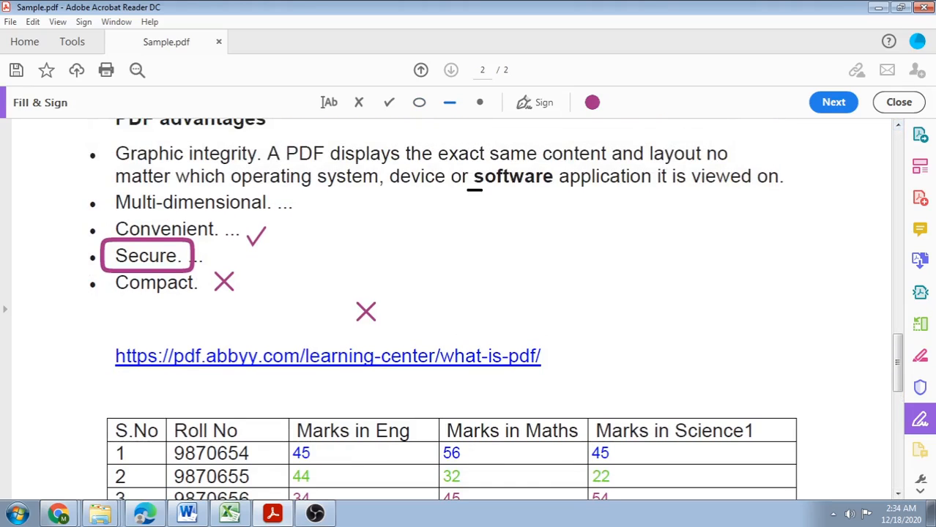
left_click(465, 187)
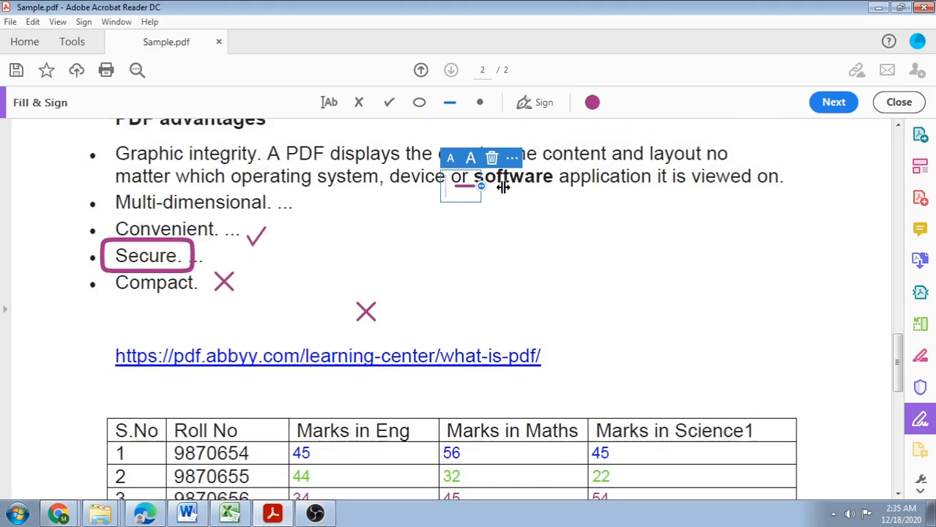
left_click_drag(478, 187, 571, 187)
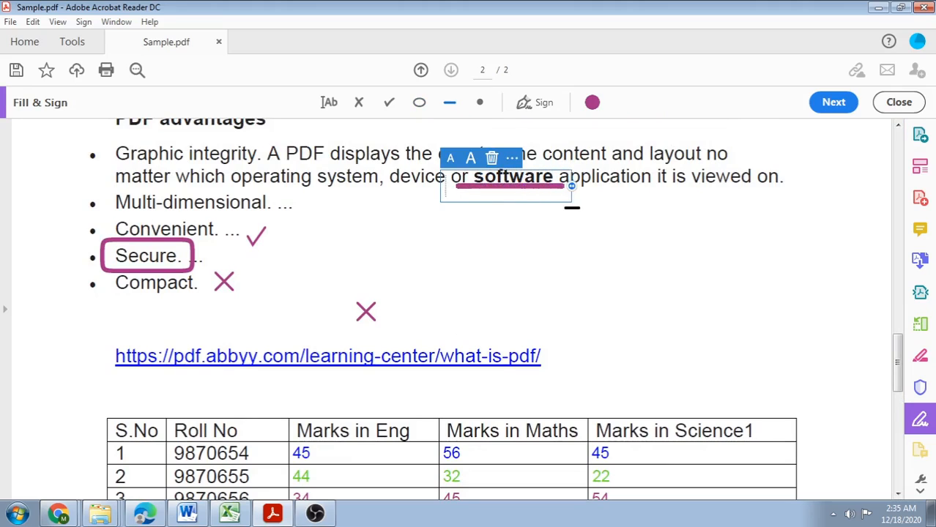
Step: Add a dot mark after the word 'same' and bring up the signature options
left_click(480, 103)
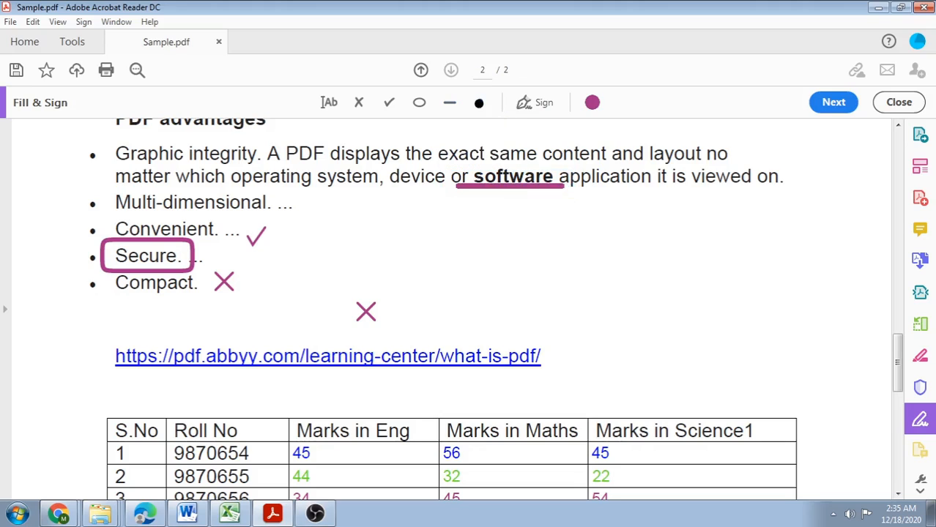
left_click(541, 155)
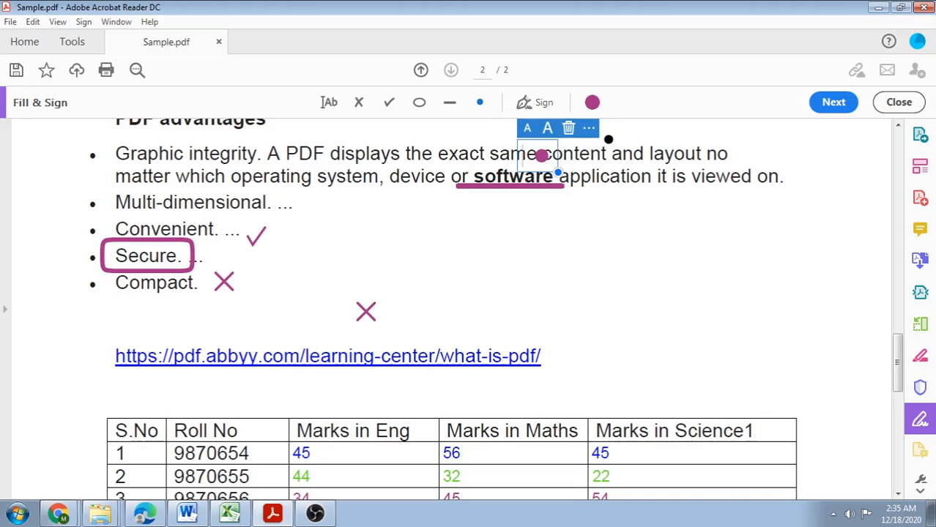
left_click(542, 104)
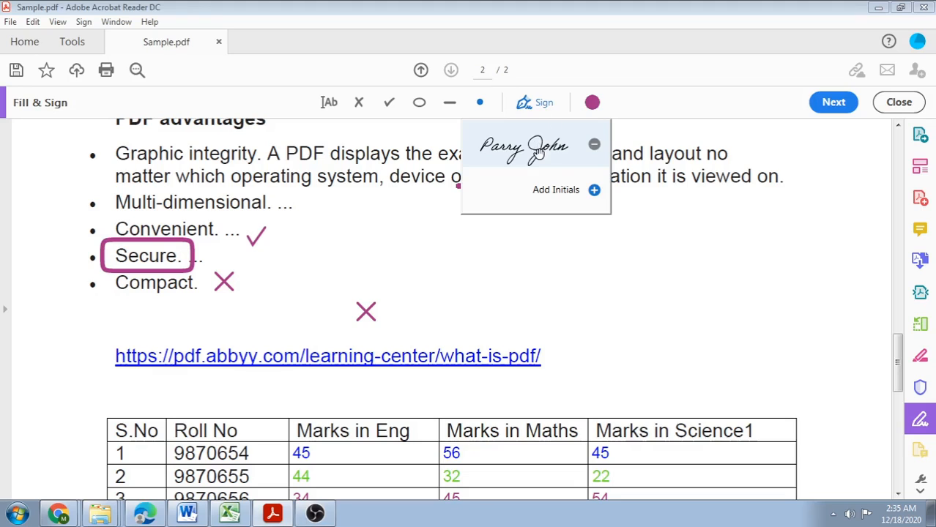
Step: Remove the old saved signature and apply a new typed signature of the user's full name
left_click(594, 146)
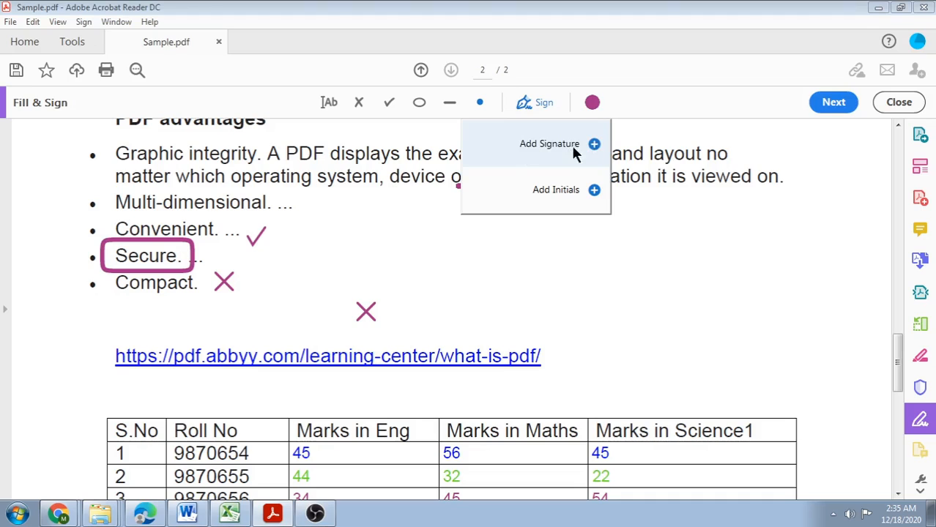
left_click(572, 146)
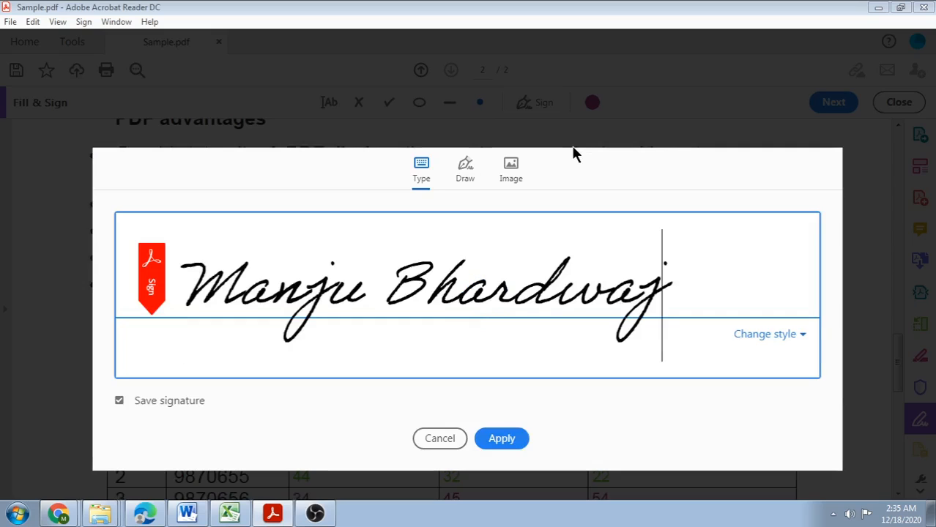
key("BackSpace")
key("BackSpace")
key("BackSpace")
key("BackSpace")
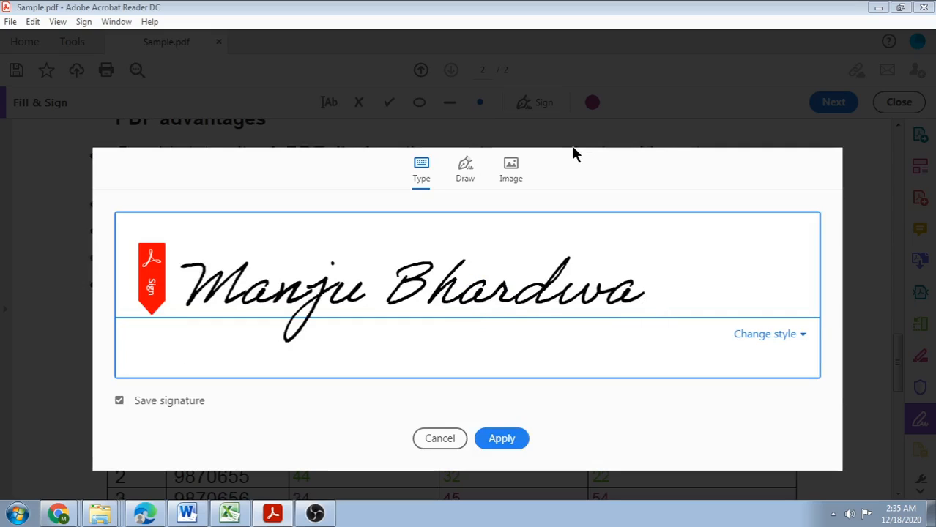
key("BackSpace")
key("BackSpace")
key("BackSpace")
key("BackSpace")
key("BackSpace")
key("BackSpace")
key("BackSpace")
key("BackSpace")
key("BackSpace")
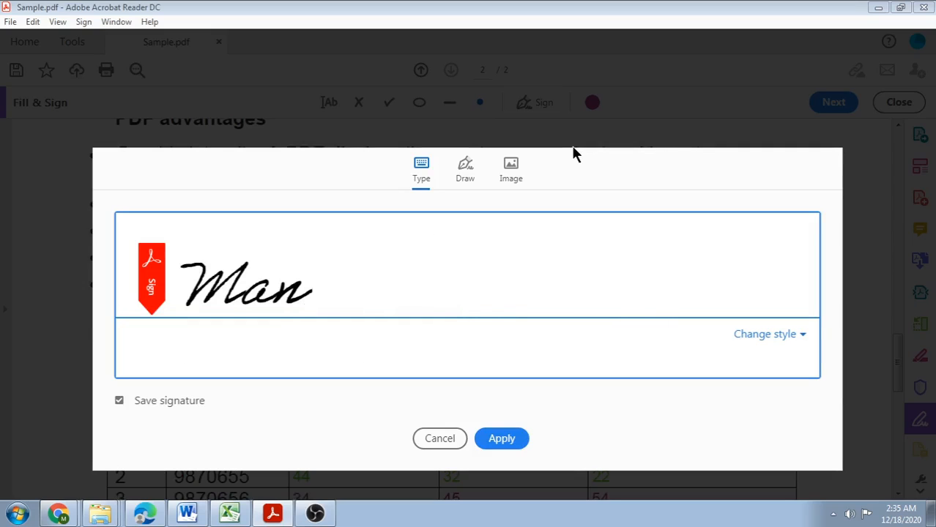
key("BackSpace")
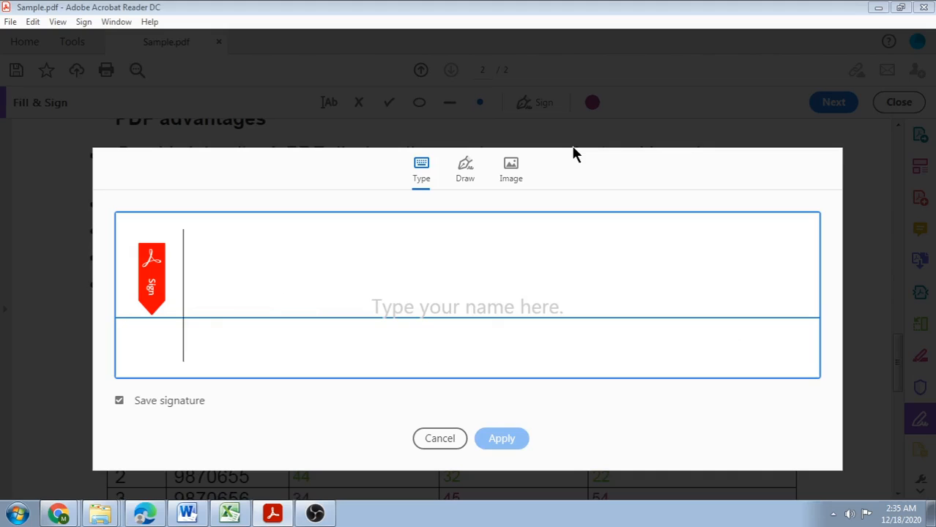
type("Parr")
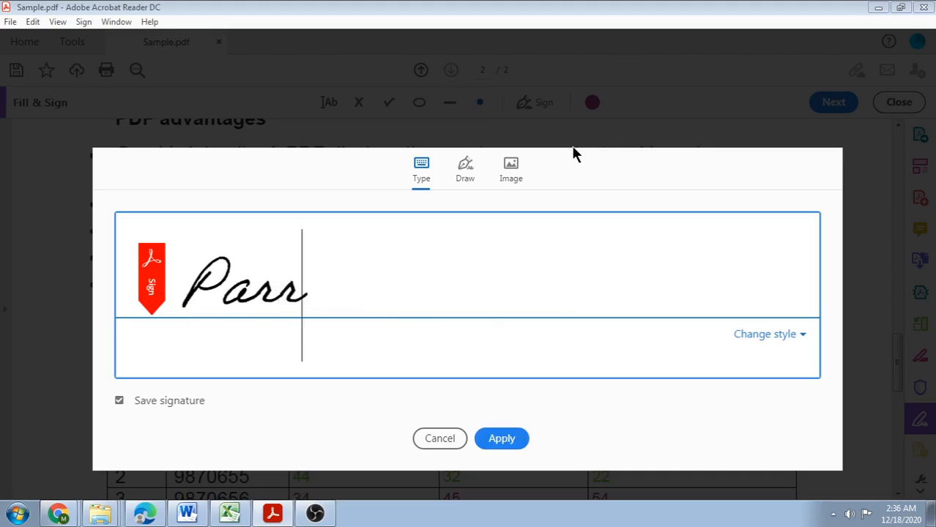
type("y")
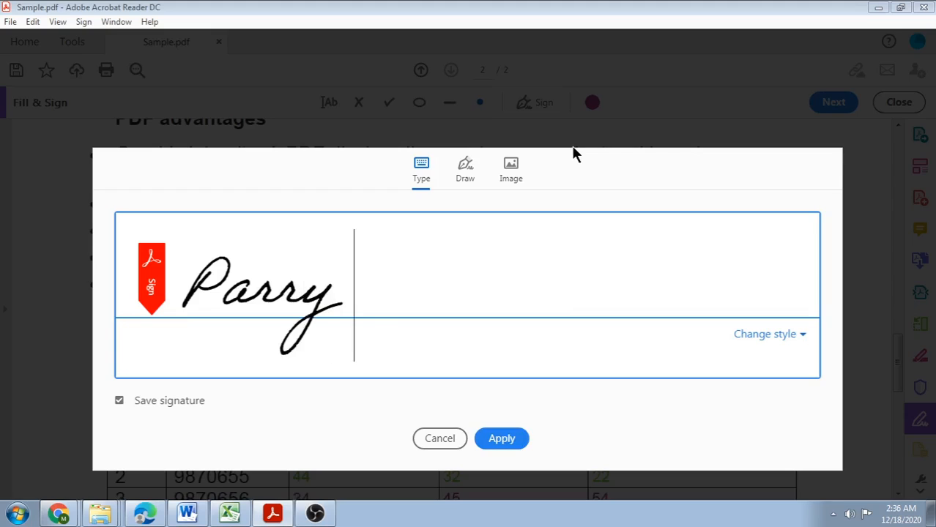
type(" John")
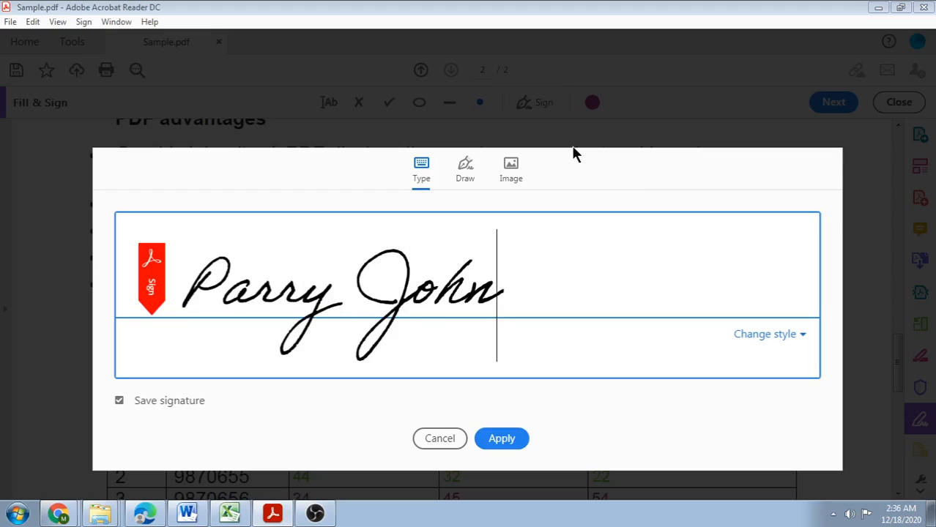
left_click(501, 439)
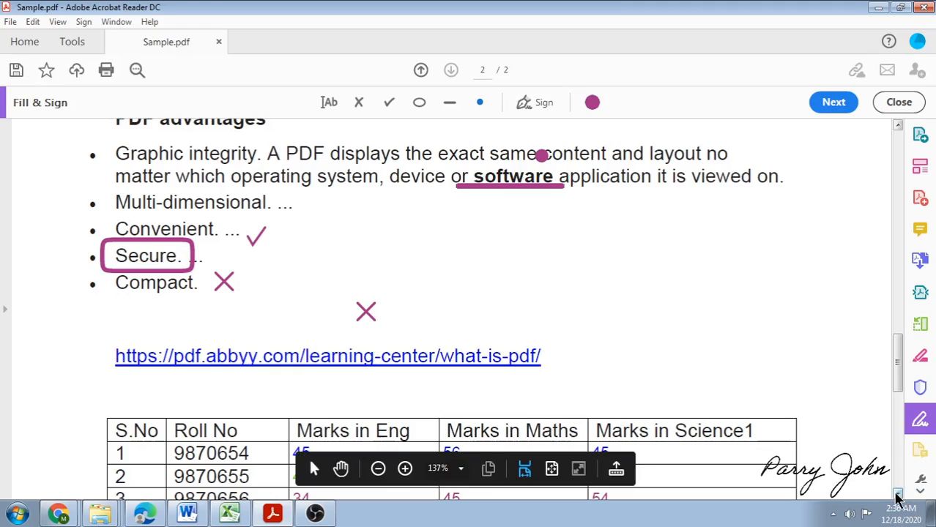
Step: Place the typed signature just below the marks table's right end and enlarge it
scroll(898, 497, "down", 3)
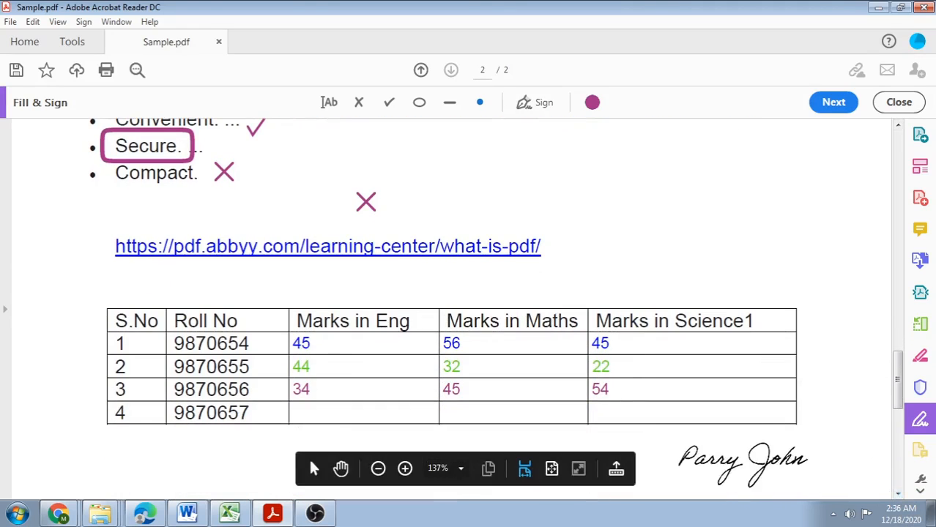
left_click(706, 442)
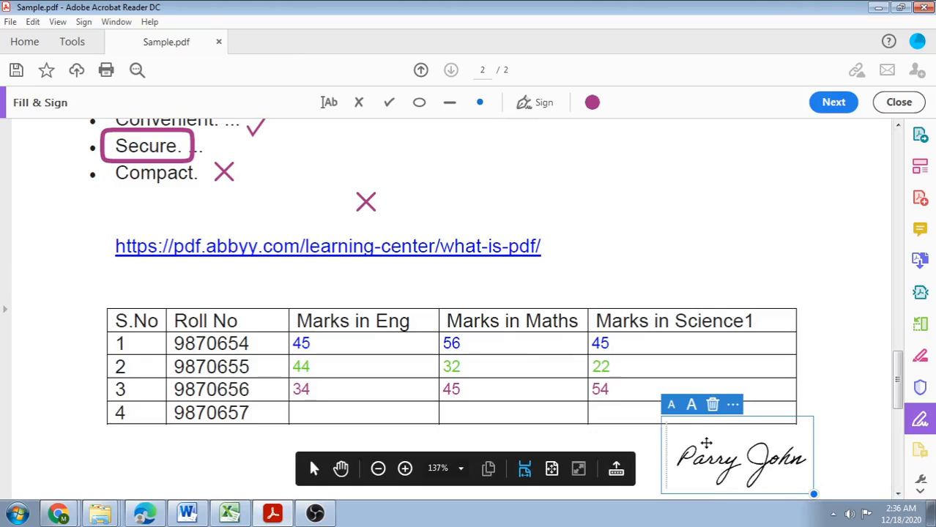
left_click(692, 406)
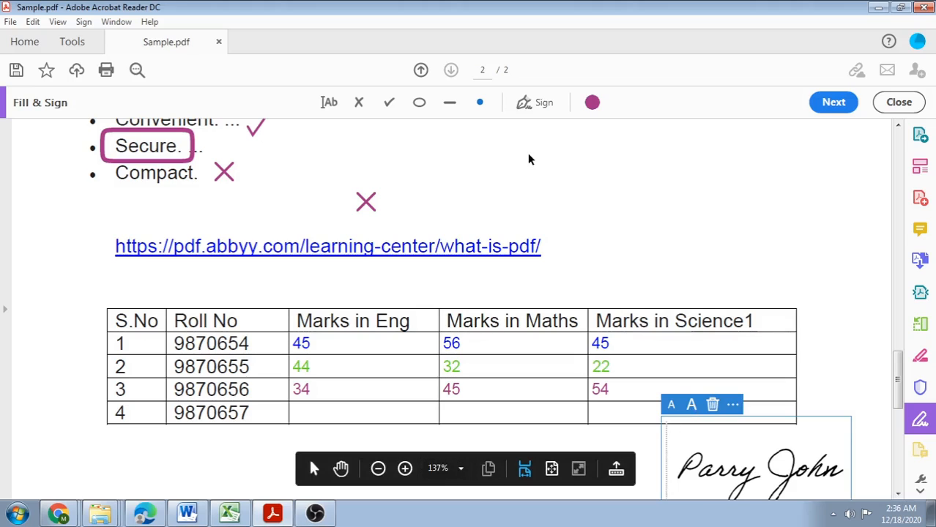
left_click(533, 107)
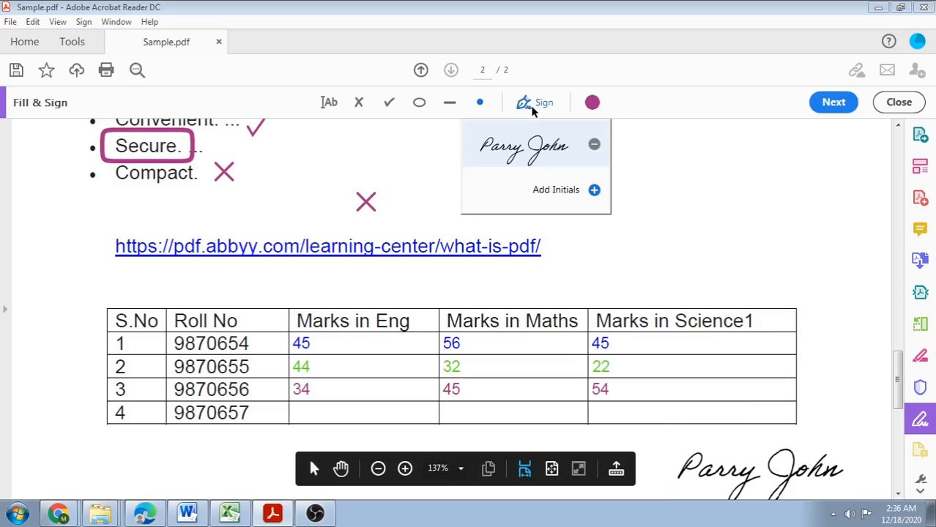
Step: Draw a freehand signature and place it beneath the left end of the marks table
left_click(595, 146)
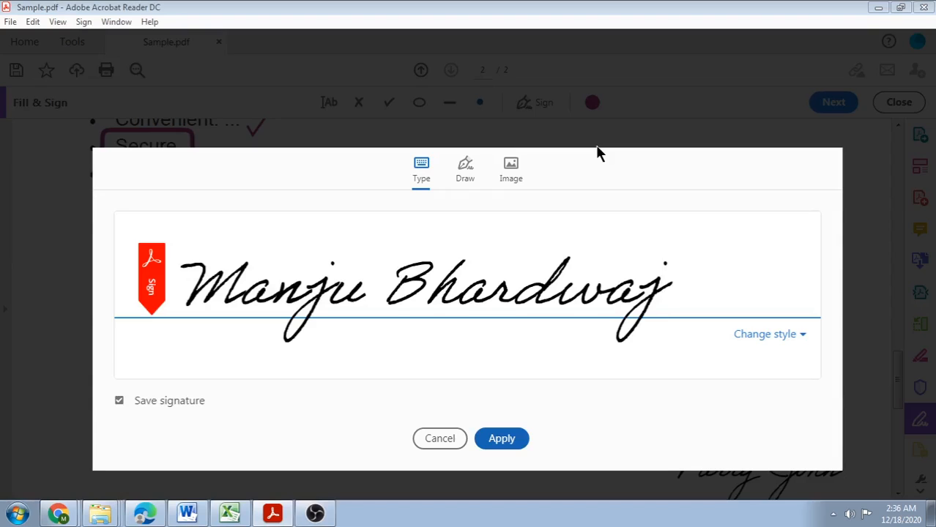
left_click(467, 175)
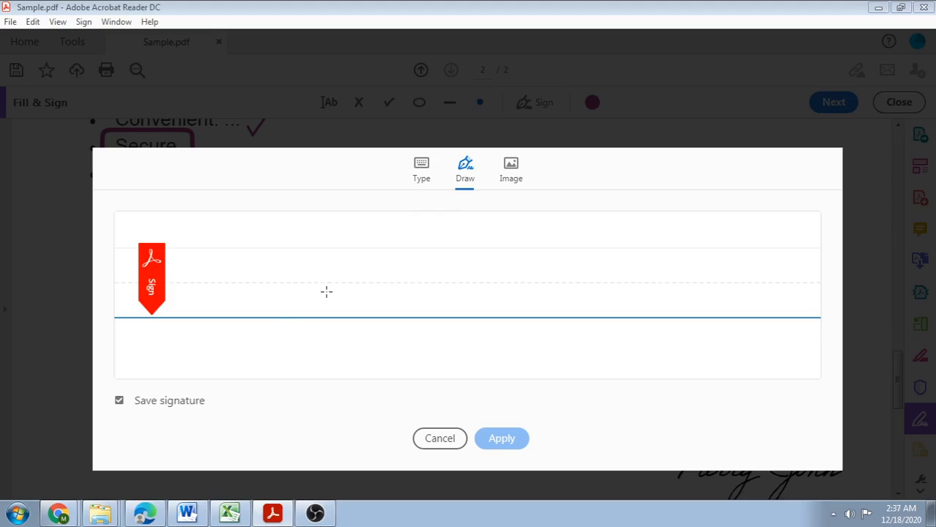
mouse_move(275, 320)
left_mouse_down()
mouse_move(230, 238)
mouse_move(239, 232)
mouse_move(252, 271)
mouse_move(241, 271)
mouse_move(284, 289)
mouse_move(292, 260)
mouse_move(316, 269)
mouse_move(334, 243)
mouse_move(377, 223)
mouse_move(374, 288)
mouse_move(381, 235)
mouse_move(427, 214)
mouse_move(448, 252)
mouse_move(440, 259)
mouse_move(458, 242)
mouse_move(476, 249)
mouse_move(480, 219)
mouse_move(495, 247)
mouse_move(515, 230)
mouse_move(524, 245)
mouse_move(543, 233)
mouse_move(310, 312)
left_mouse_up()
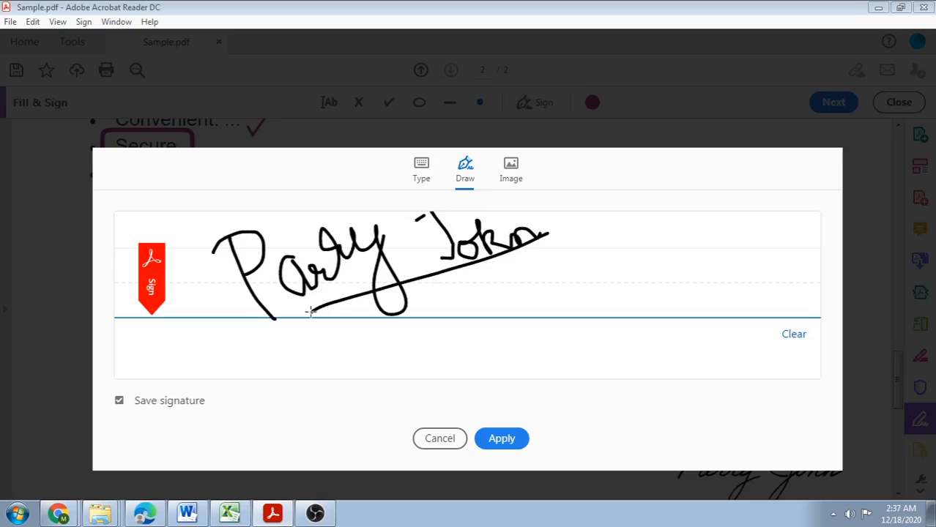
left_click(501, 439)
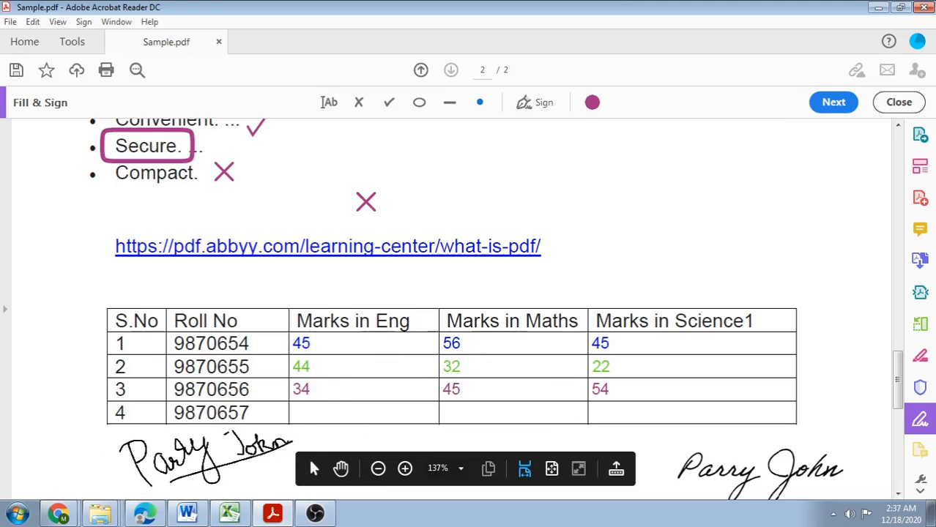
left_click(202, 459)
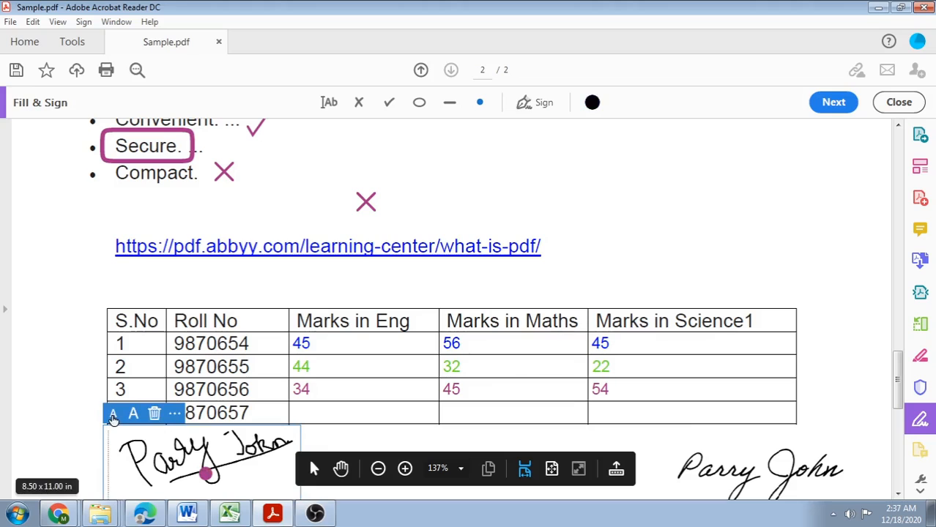
left_click(543, 104)
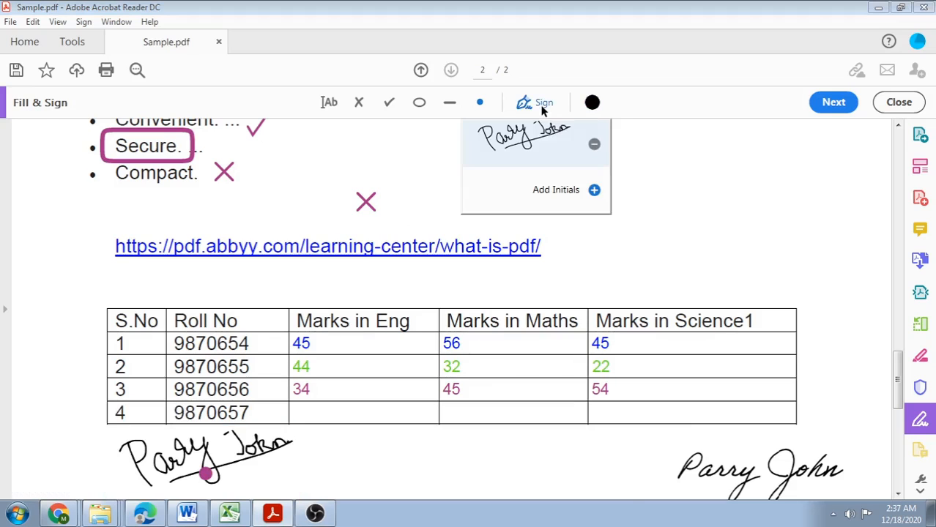
Step: Replace the saved signature with the image Image-1.jpg and place it beside the web link
left_click(595, 146)
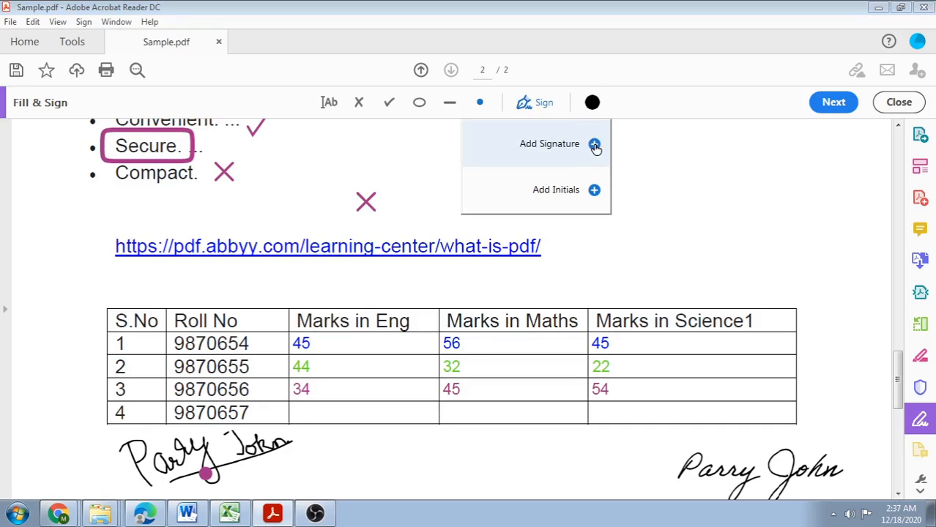
left_click(594, 145)
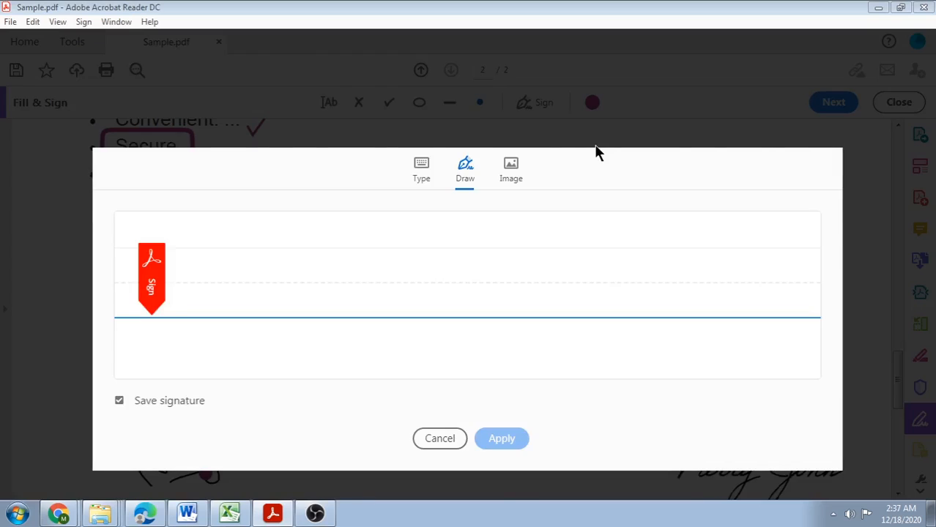
left_click(511, 179)
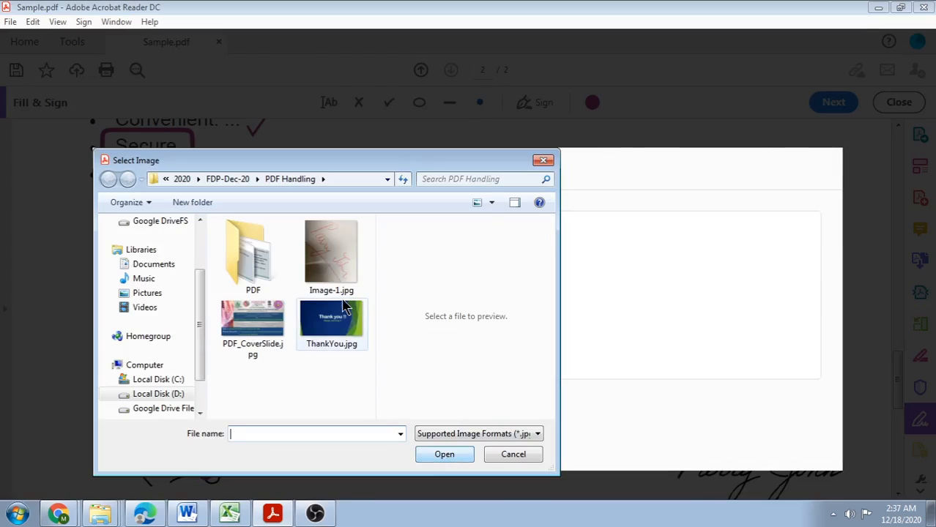
left_click(326, 272)
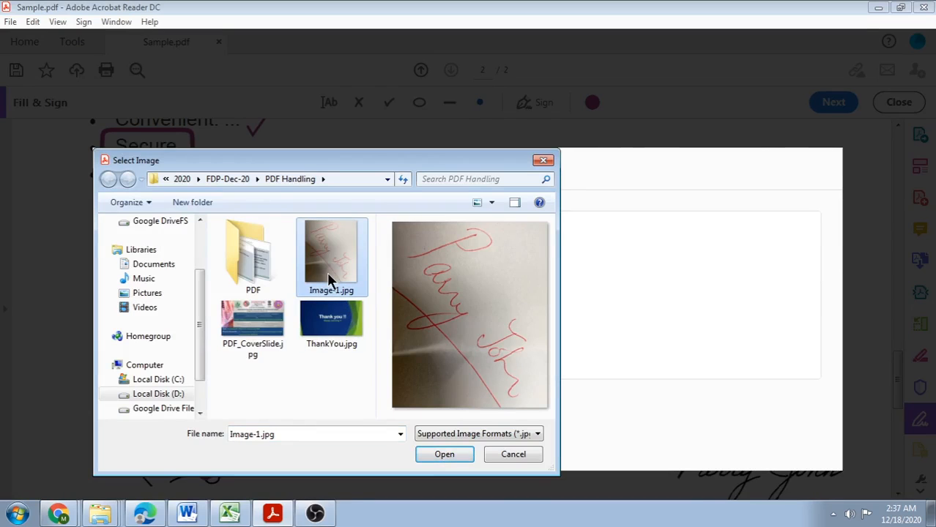
left_click(443, 454)
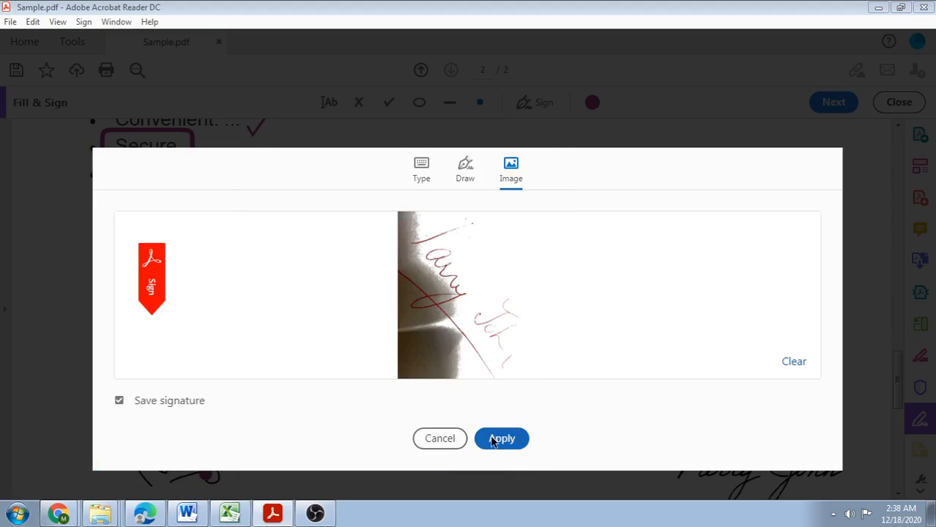
left_click(492, 439)
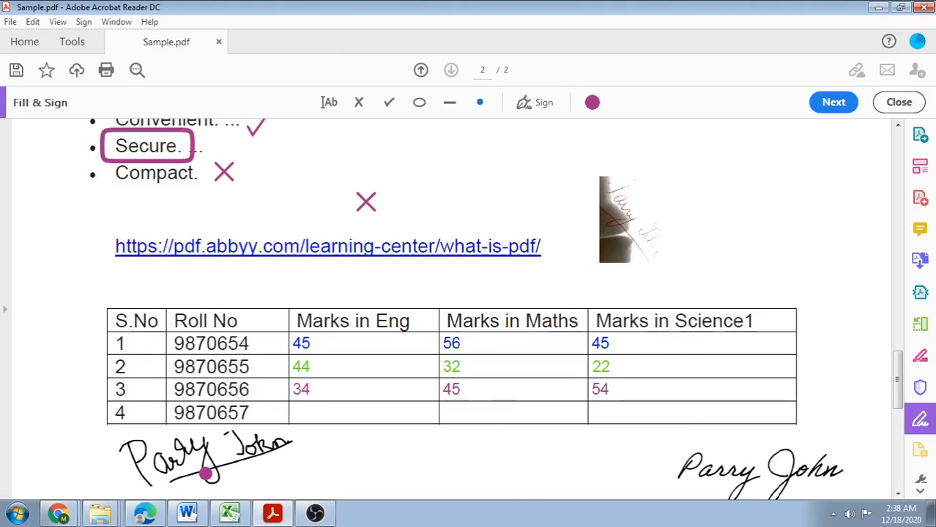
left_click(628, 220)
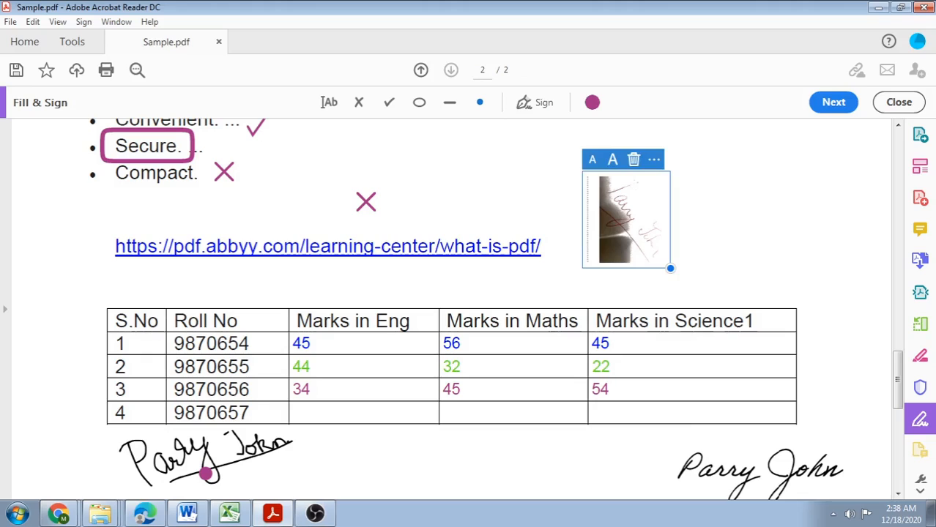